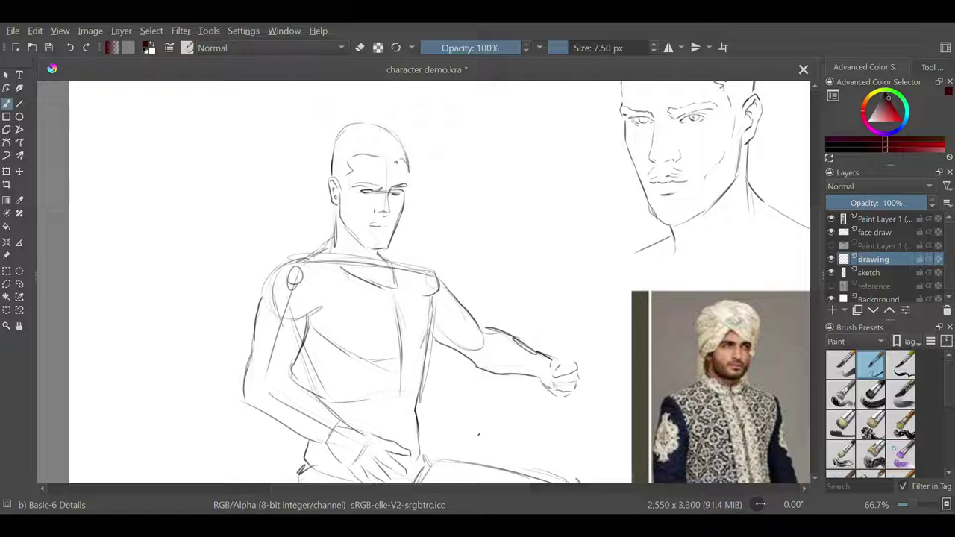
# Examine the rough figure and its layers, hiding and reshowing the sketch layer and leaving the drawing layer active
pyautogui.moveTo(815, 244)
pyautogui.mouseDown()
pyautogui.moveTo(814, 321)
pyautogui.moveTo(828, 238)
pyautogui.moveTo(813, 269)
pyautogui.moveTo(812, 380)
pyautogui.moveTo(828, 266)
pyautogui.moveTo(827, 283)
pyautogui.mouseUp()
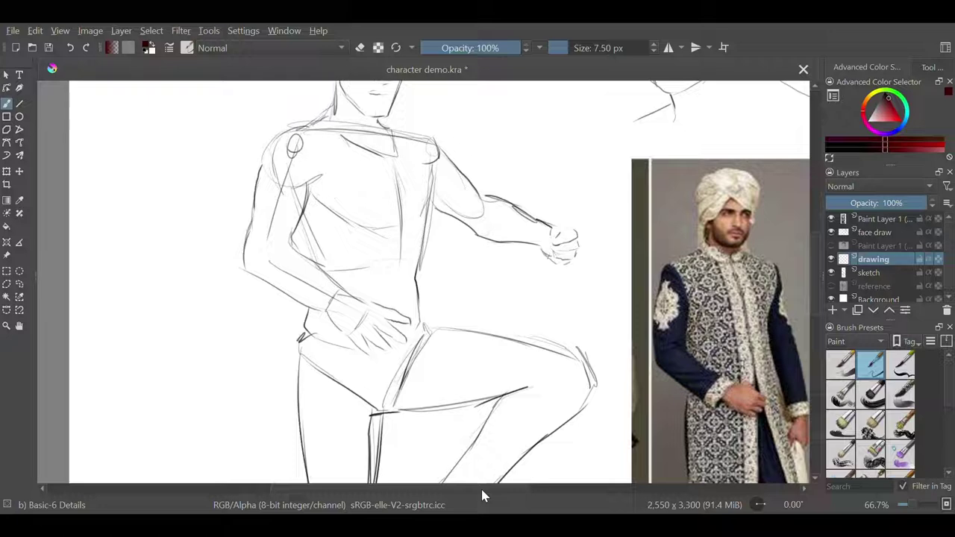
pyautogui.moveTo(480, 487); pyautogui.dragTo(524, 487)
pyautogui.moveTo(814, 248); pyautogui.dragTo(817, 227)
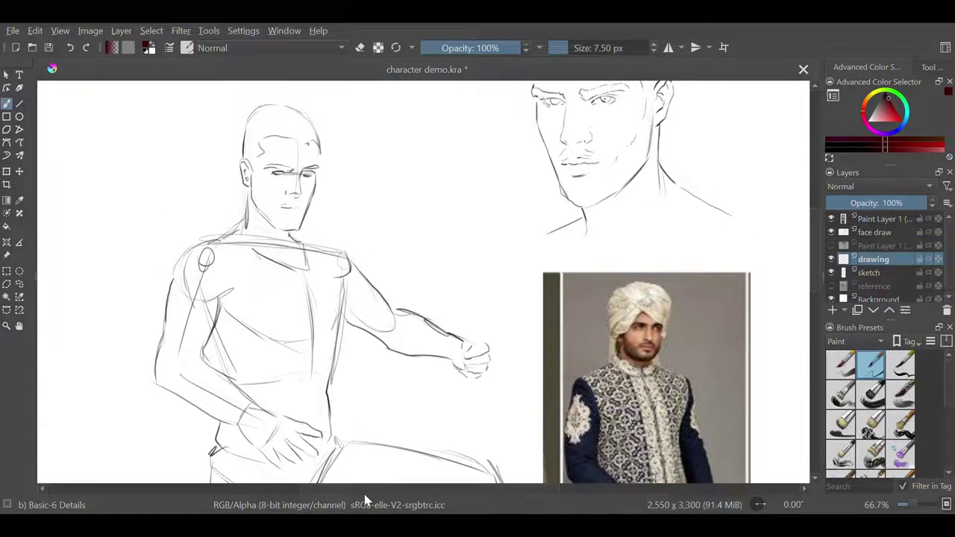
pyautogui.moveTo(362, 490); pyautogui.dragTo(340, 476)
pyautogui.moveTo(817, 233)
pyautogui.mouseDown()
pyautogui.moveTo(818, 215)
pyautogui.moveTo(818, 227)
pyautogui.mouseUp()
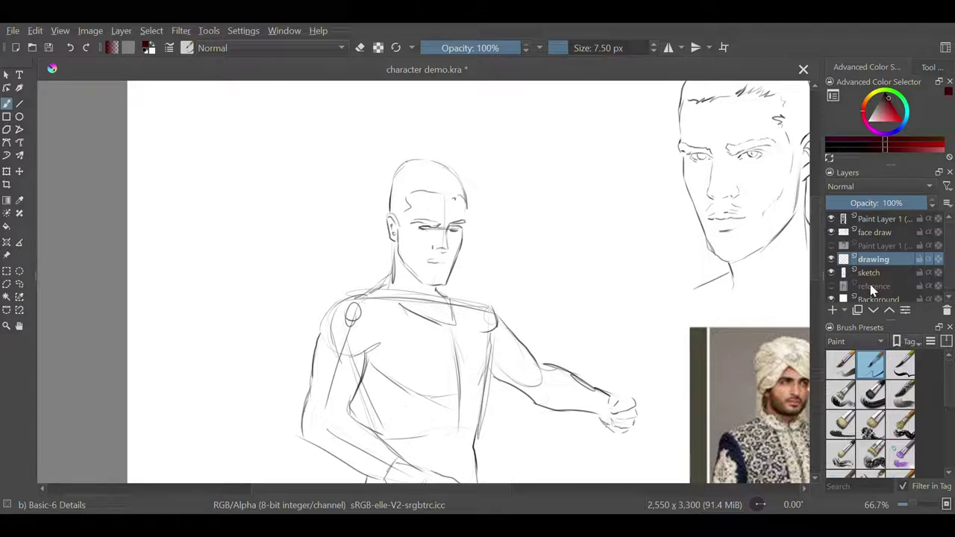
pyautogui.click(872, 274)
pyautogui.click(832, 273)
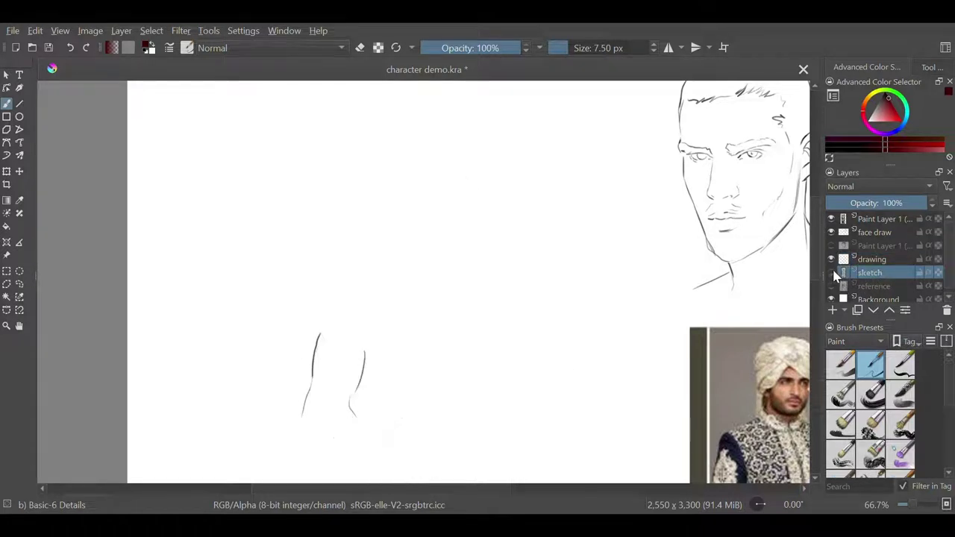
pyautogui.click(832, 273)
pyautogui.click(869, 261)
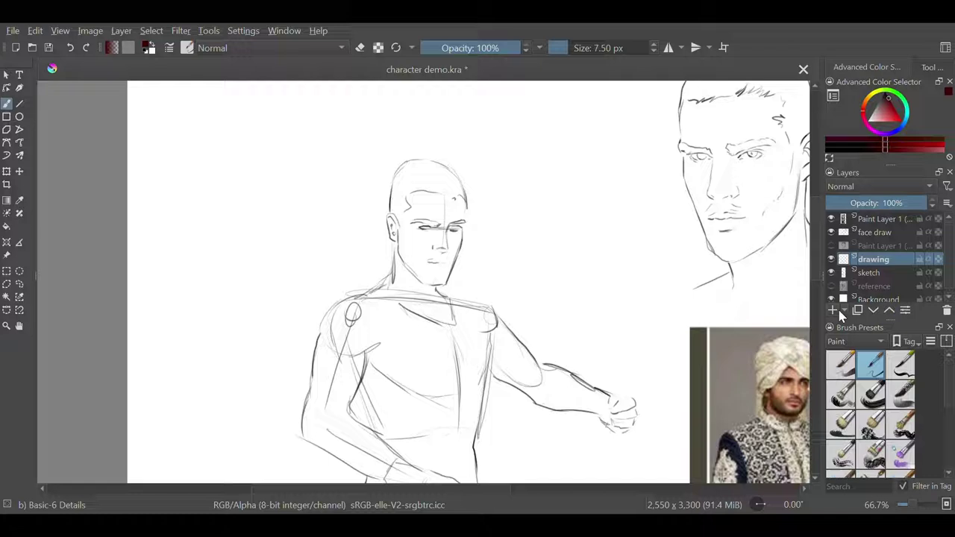
pyautogui.click(869, 273)
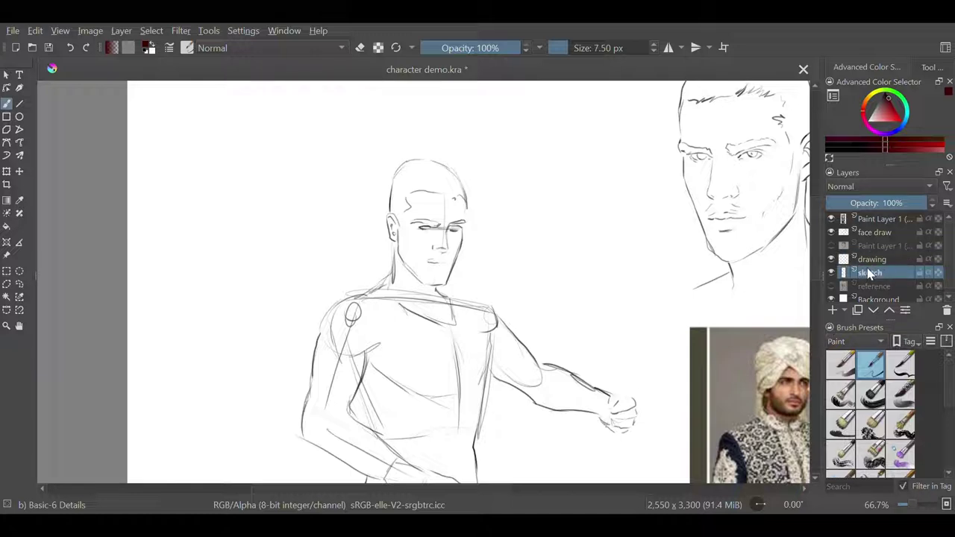
pyautogui.click(872, 262)
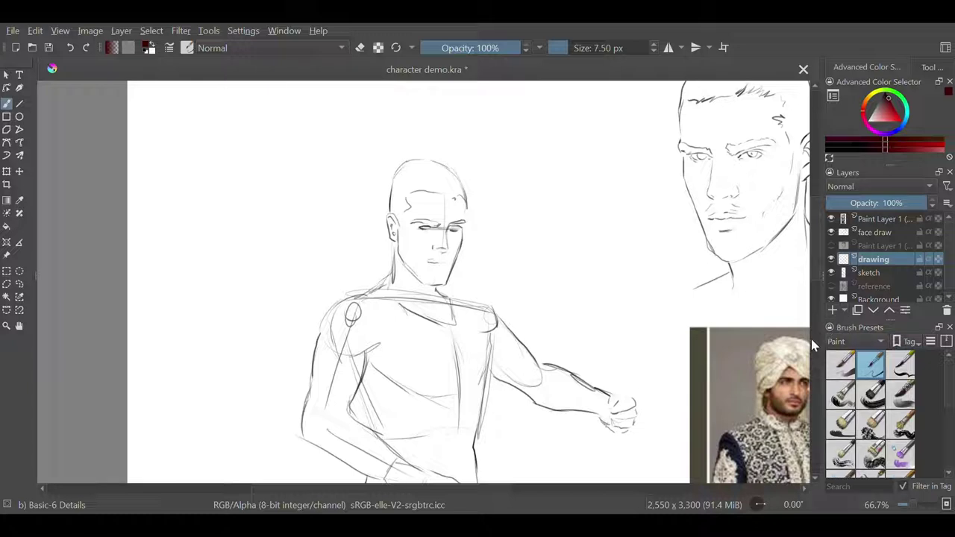
# Ink the upper lid of the near eye on the figure's face in dark red
pyautogui.press('+')
pyautogui.press('+')
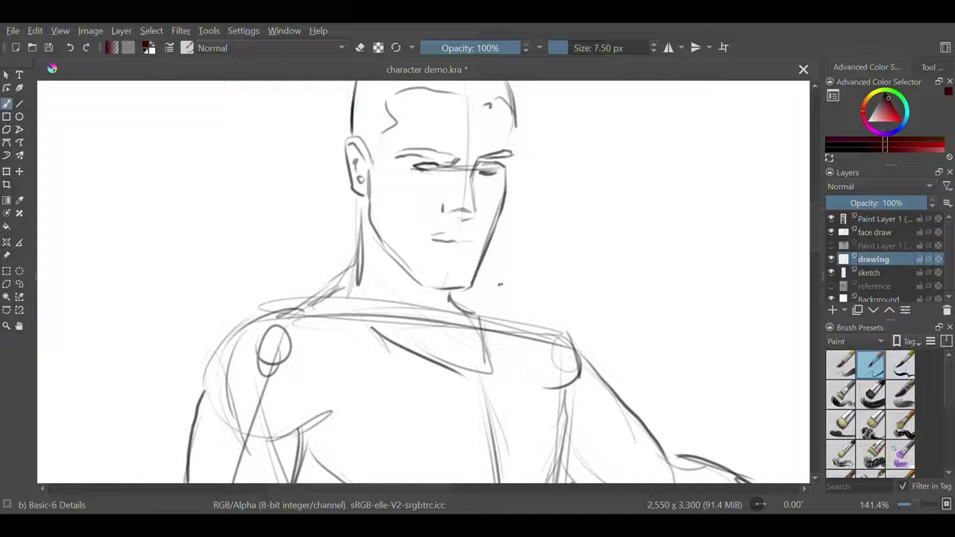
pyautogui.moveTo(510, 289); pyautogui.dragTo(513, 446)
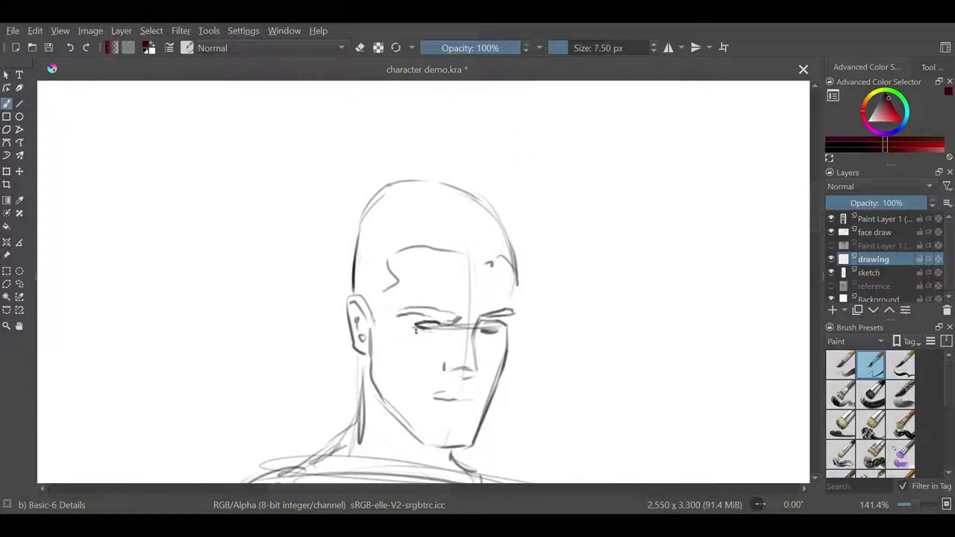
pyautogui.moveTo(415, 324)
pyautogui.mouseDown()
pyautogui.moveTo(447, 328)
pyautogui.moveTo(411, 326)
pyautogui.moveTo(422, 330)
pyautogui.mouseUp()
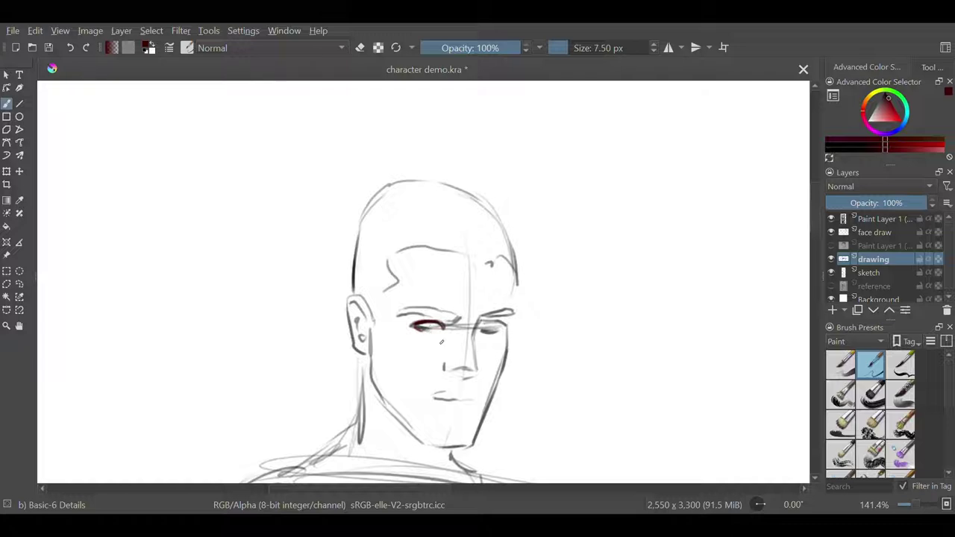
# Switch the brush colour to black and ink the near eye's iris and its eyebrow
pyautogui.rightClick(497, 350)
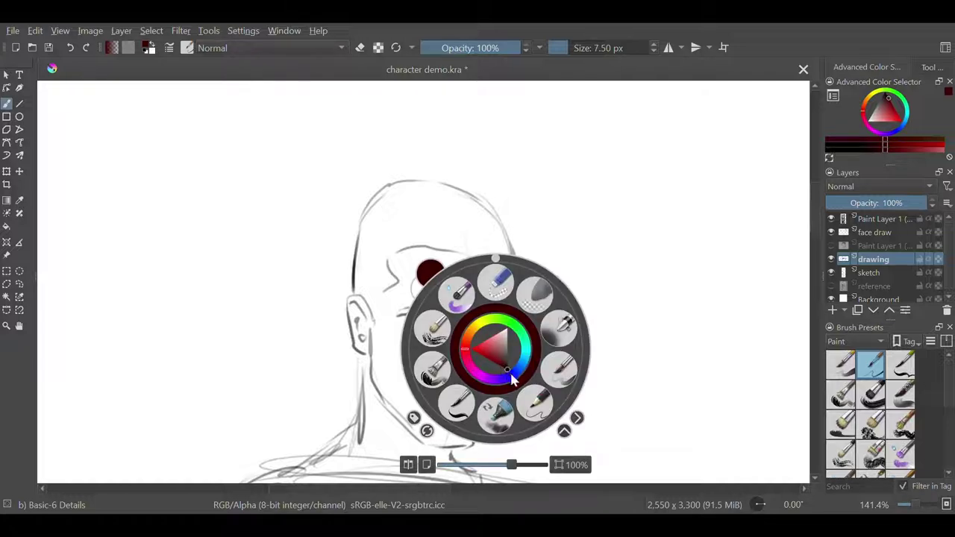
pyautogui.moveTo(512, 375); pyautogui.dragTo(515, 377)
pyautogui.click(584, 294)
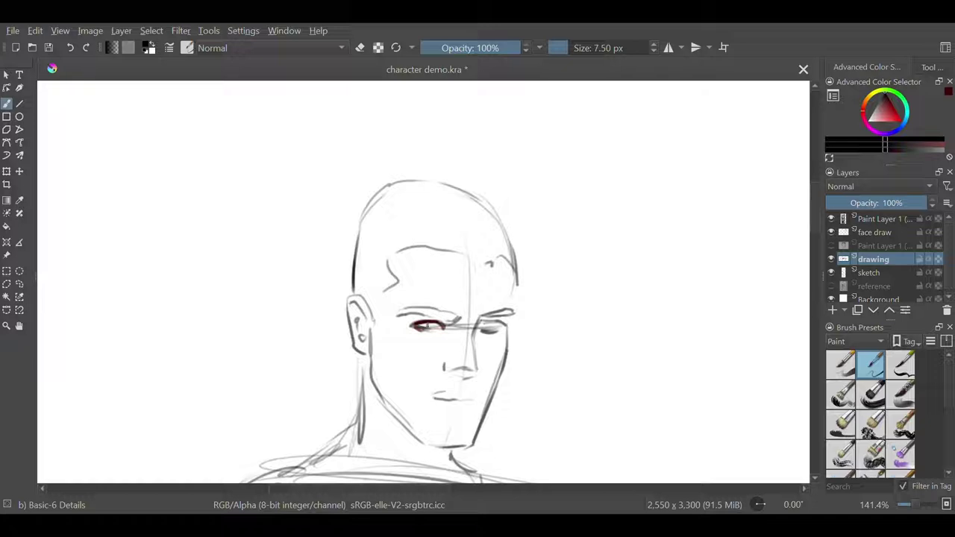
pyautogui.moveTo(433, 326)
pyautogui.mouseDown()
pyautogui.moveTo(415, 311)
pyautogui.moveTo(459, 322)
pyautogui.moveTo(409, 310)
pyautogui.moveTo(451, 318)
pyautogui.mouseUp()
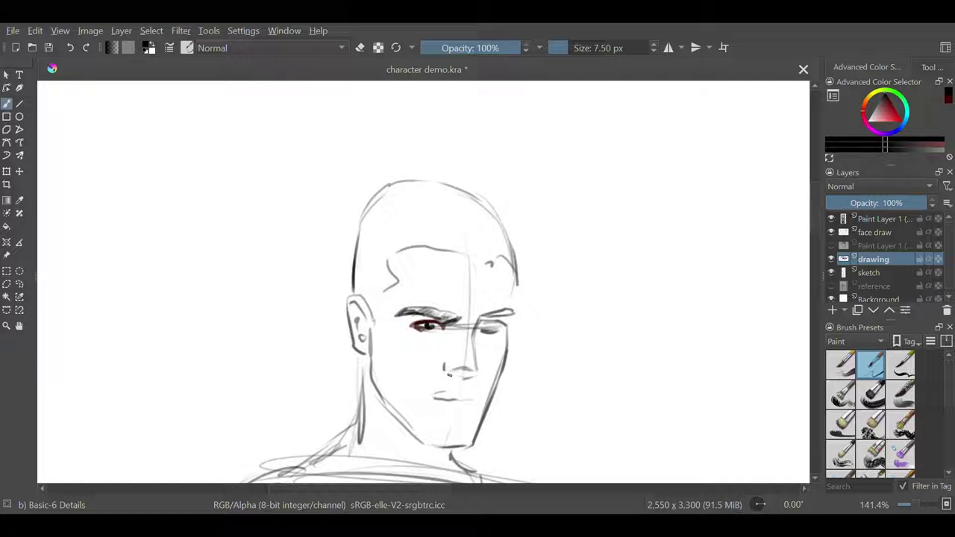
# Ink the nose and the far eye with its brow, extending the line up along the temple
pyautogui.moveTo(445, 365)
pyautogui.mouseDown()
pyautogui.moveTo(443, 375)
pyautogui.moveTo(472, 371)
pyautogui.moveTo(481, 326)
pyautogui.moveTo(506, 323)
pyautogui.moveTo(498, 330)
pyautogui.mouseUp()
pyautogui.moveTo(483, 331)
pyautogui.mouseDown()
pyautogui.moveTo(491, 313)
pyautogui.moveTo(512, 318)
pyautogui.mouseUp()
pyautogui.moveTo(516, 284); pyautogui.dragTo(512, 306)
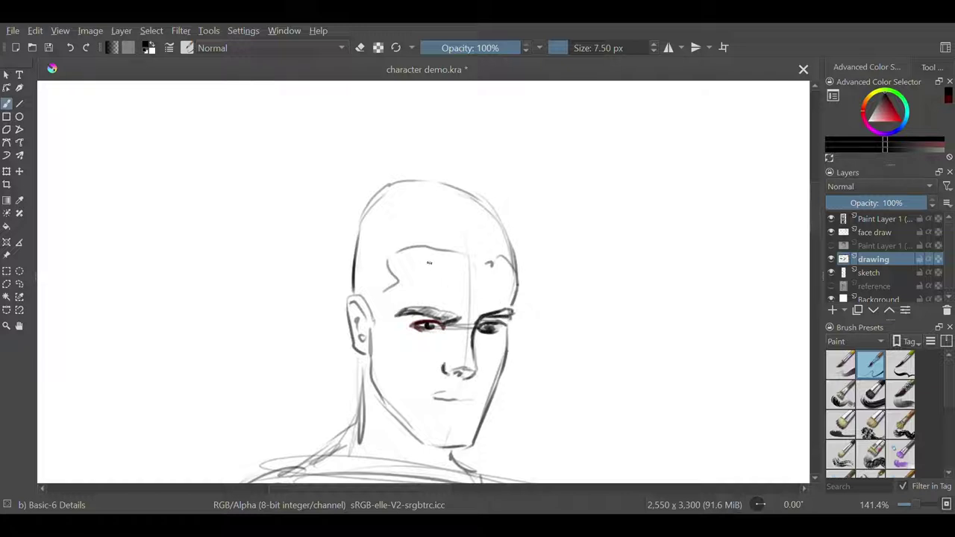
# Draw the front hairline across the forehead with short, jagged hair strokes
pyautogui.moveTo(407, 245)
pyautogui.mouseDown()
pyautogui.moveTo(432, 245)
pyautogui.moveTo(455, 270)
pyautogui.moveTo(447, 256)
pyautogui.mouseUp()
pyautogui.moveTo(447, 249); pyautogui.dragTo(466, 272)
pyautogui.moveTo(451, 248); pyautogui.dragTo(464, 267)
pyautogui.moveTo(451, 245); pyautogui.dragTo(470, 270)
pyautogui.moveTo(462, 252); pyautogui.dragTo(473, 267)
pyautogui.moveTo(468, 259); pyautogui.dragTo(481, 267)
pyautogui.moveTo(466, 245); pyautogui.dragTo(508, 278)
pyautogui.moveTo(424, 241); pyautogui.dragTo(439, 251)
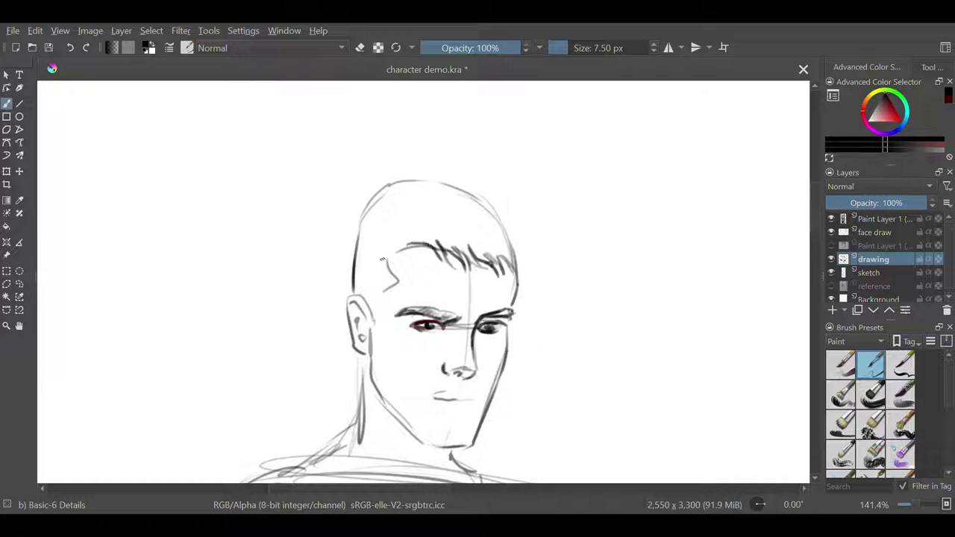
# Continue the jagged hairline around the near temple and down into the sideburn by the ear
pyautogui.moveTo(384, 261); pyautogui.dragTo(401, 280)
pyautogui.moveTo(430, 243); pyautogui.dragTo(441, 252)
pyautogui.moveTo(382, 251); pyautogui.dragTo(393, 260)
pyautogui.moveTo(387, 252); pyautogui.dragTo(397, 265)
pyautogui.moveTo(390, 243)
pyautogui.mouseDown()
pyautogui.moveTo(395, 258)
pyautogui.moveTo(403, 252)
pyautogui.mouseUp()
pyautogui.moveTo(391, 244)
pyautogui.mouseDown()
pyautogui.moveTo(401, 254)
pyautogui.moveTo(385, 287)
pyautogui.mouseUp()
pyautogui.moveTo(397, 281)
pyautogui.mouseDown()
pyautogui.moveTo(379, 302)
pyautogui.moveTo(378, 329)
pyautogui.mouseUp()
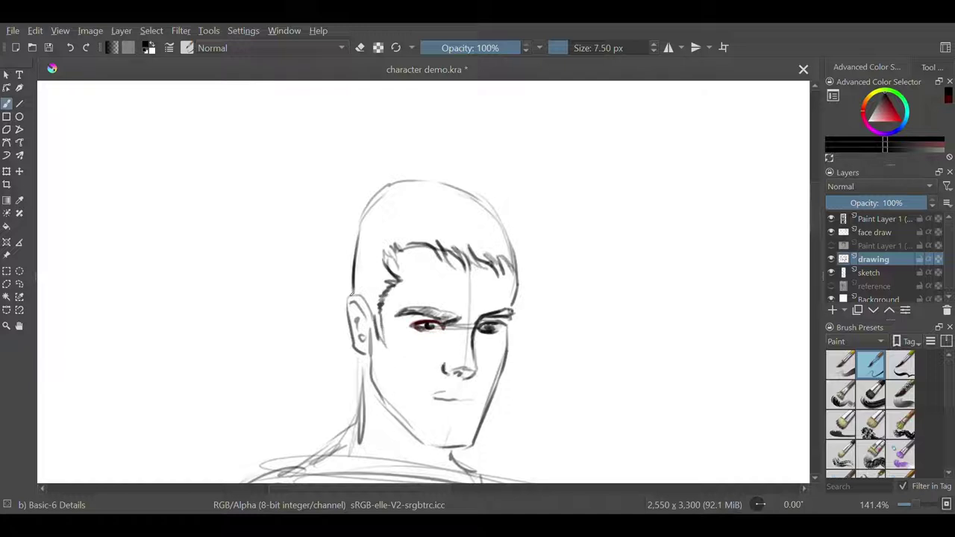
# Ink the outer contour of the skull and the mouth with a short shadow line under the lower lip
pyautogui.moveTo(353, 296)
pyautogui.mouseDown()
pyautogui.moveTo(368, 199)
pyautogui.moveTo(412, 179)
pyautogui.moveTo(471, 197)
pyautogui.moveTo(505, 231)
pyautogui.moveTo(527, 275)
pyautogui.moveTo(515, 280)
pyautogui.moveTo(524, 280)
pyautogui.mouseUp()
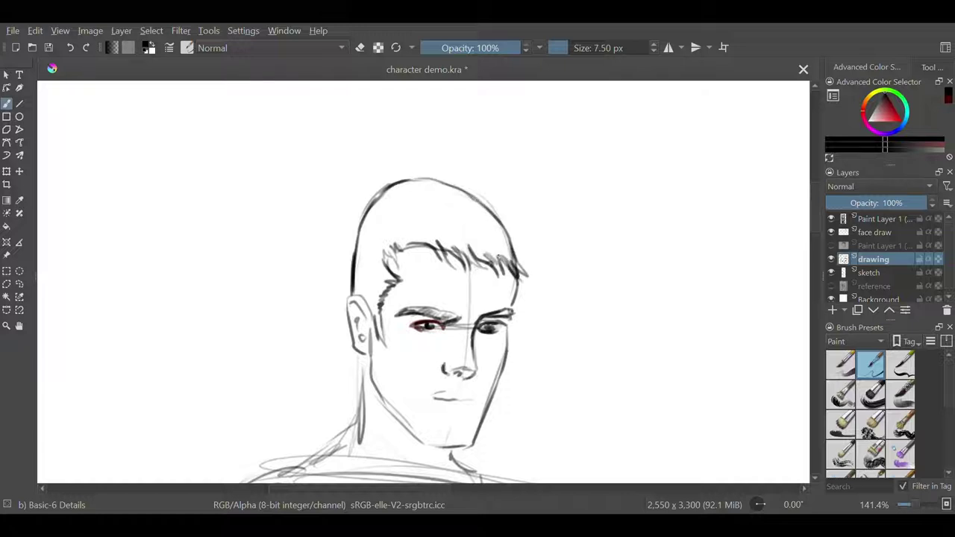
pyautogui.moveTo(433, 399)
pyautogui.mouseDown()
pyautogui.moveTo(465, 401)
pyautogui.moveTo(427, 399)
pyautogui.moveTo(450, 397)
pyautogui.moveTo(465, 414)
pyautogui.mouseUp()
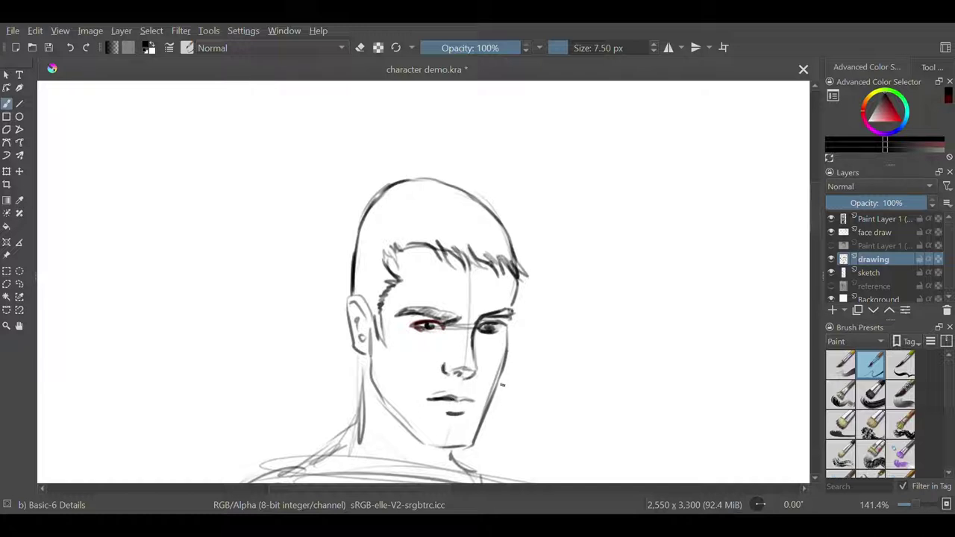
# Ink the far cheek, jaw and chin contour, and add a light cheekbone line on the near side
pyautogui.moveTo(505, 336); pyautogui.dragTo(468, 448)
pyautogui.moveTo(372, 353)
pyautogui.mouseDown()
pyautogui.moveTo(382, 400)
pyautogui.moveTo(410, 431)
pyautogui.mouseUp()
pyautogui.moveTo(378, 387); pyautogui.dragTo(425, 443)
pyautogui.moveTo(394, 412)
pyautogui.mouseDown()
pyautogui.moveTo(425, 444)
pyautogui.moveTo(467, 443)
pyautogui.mouseUp()
pyautogui.moveTo(395, 339); pyautogui.dragTo(414, 398)
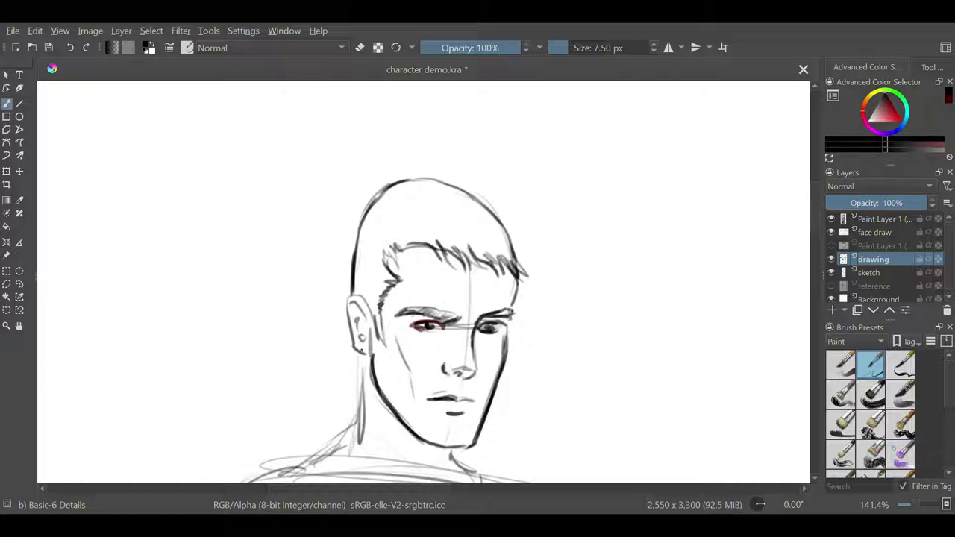
# Ink the ear and neck lines, with small touches under the chin and at the nostril
pyautogui.moveTo(369, 354)
pyautogui.mouseDown()
pyautogui.moveTo(349, 333)
pyautogui.moveTo(348, 300)
pyautogui.moveTo(366, 303)
pyautogui.moveTo(350, 312)
pyautogui.moveTo(365, 336)
pyautogui.moveTo(361, 424)
pyautogui.mouseUp()
pyautogui.moveTo(362, 384); pyautogui.dragTo(349, 432)
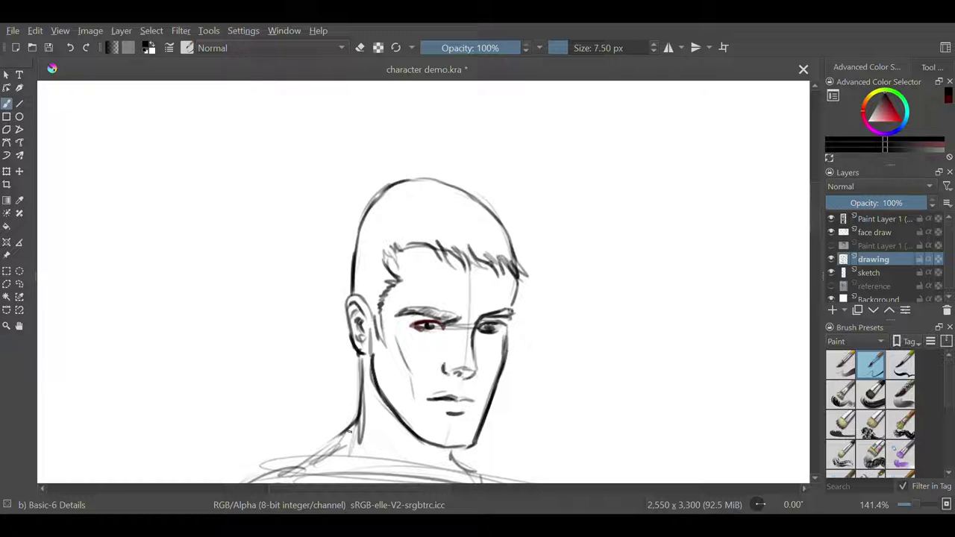
pyautogui.moveTo(449, 447); pyautogui.dragTo(456, 457)
pyautogui.moveTo(454, 374); pyautogui.dragTo(461, 377)
# Hide and reshow the sketch layer to examine the inked head on its own
pyautogui.scroll(-1, 565, 481)
pyautogui.scroll(1, 566, 482)
pyautogui.scroll(-1, 565, 481)
pyautogui.scroll(-1, 568, 482)
pyautogui.moveTo(818, 257)
pyautogui.mouseDown()
pyautogui.moveTo(816, 274)
pyautogui.moveTo(818, 264)
pyautogui.mouseUp()
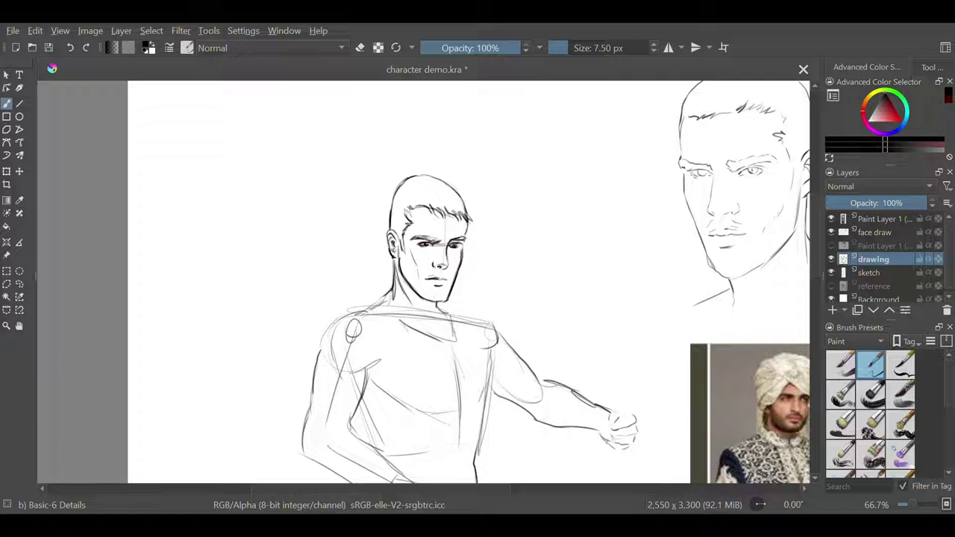
pyautogui.click(831, 273)
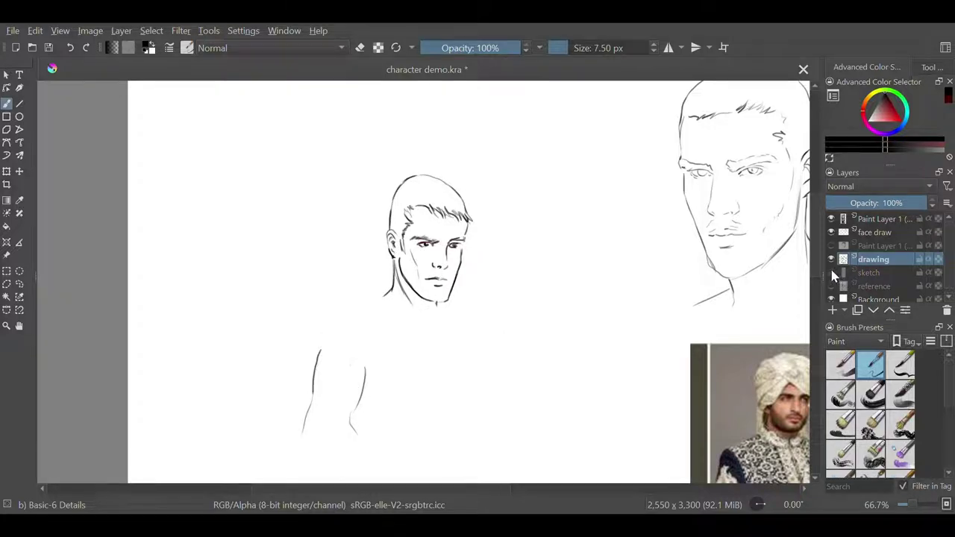
pyautogui.click(831, 272)
# Refine the far eye area and darken the near eyebrow, checking the line art with the sketch layer hidden
pyautogui.moveTo(464, 241); pyautogui.dragTo(461, 255)
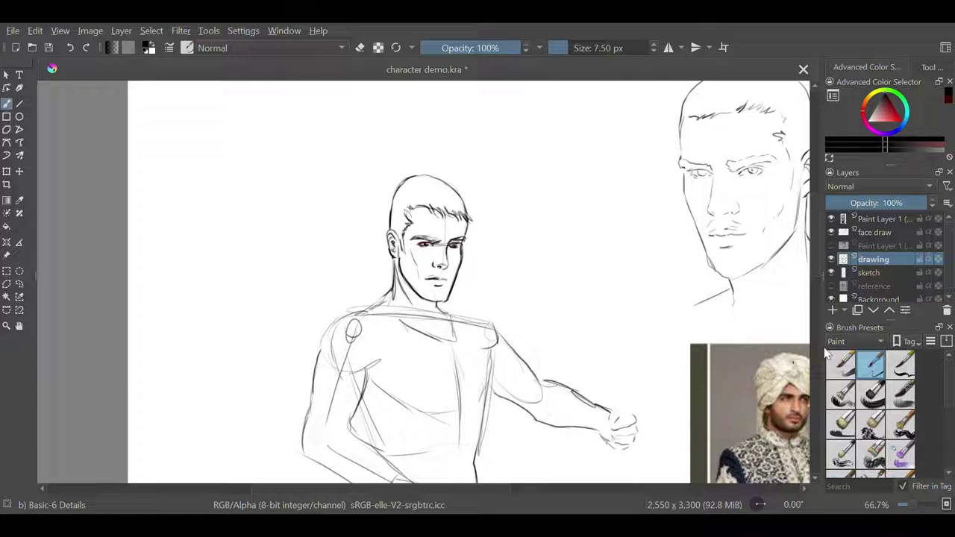
pyautogui.click(831, 272)
pyautogui.click(831, 273)
pyautogui.click(832, 274)
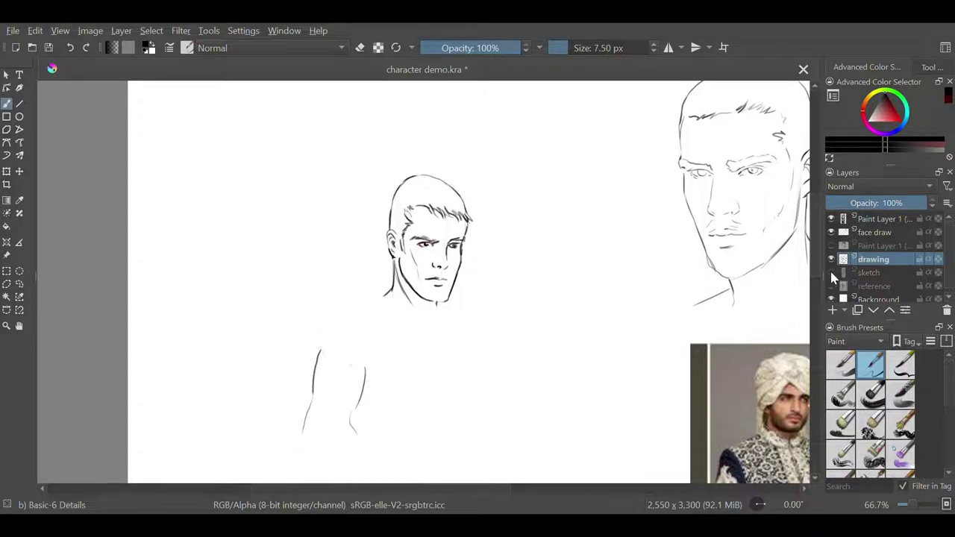
pyautogui.click(831, 273)
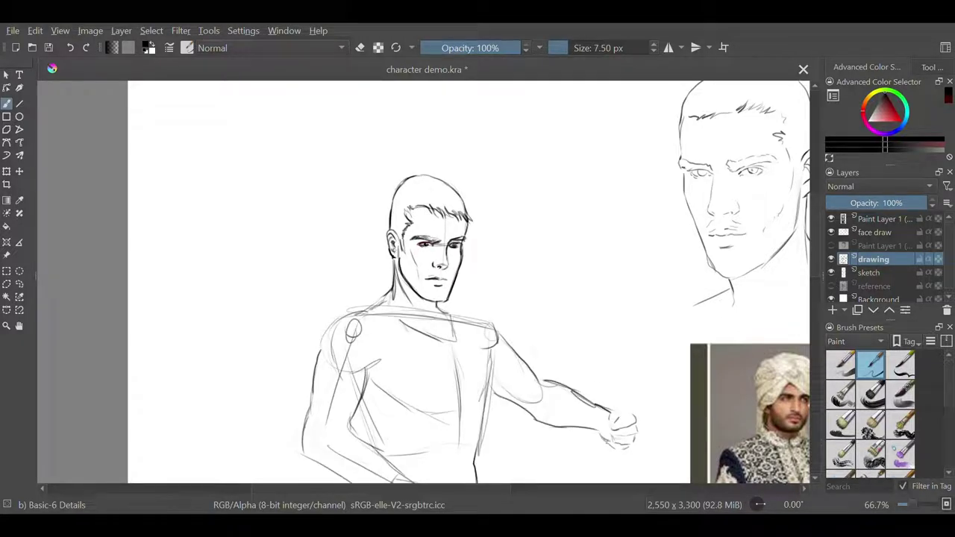
pyautogui.moveTo(421, 237); pyautogui.dragTo(437, 241)
# Draw the coat's standing collar around the neck and the first edge of its front opening down the chest
pyautogui.scroll(-3, 819, 278)
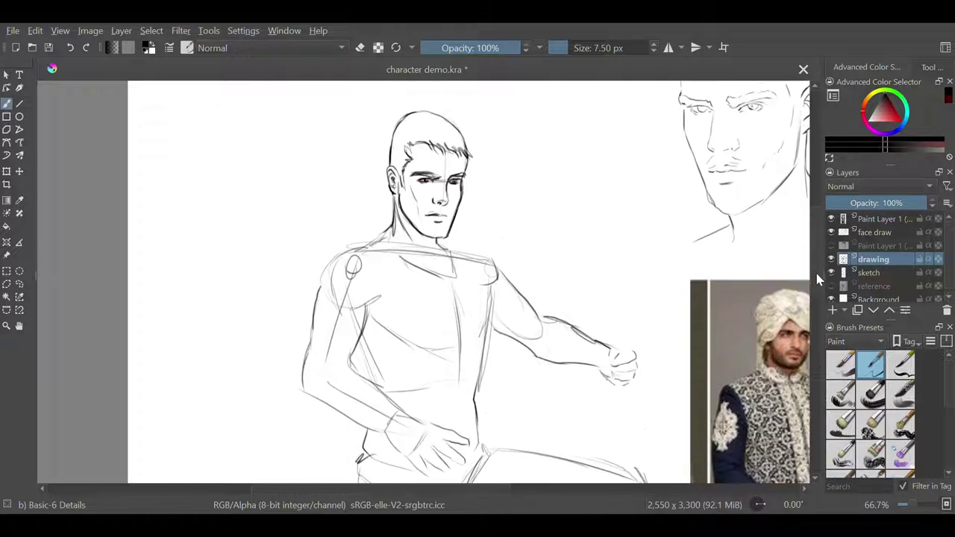
pyautogui.press('-')
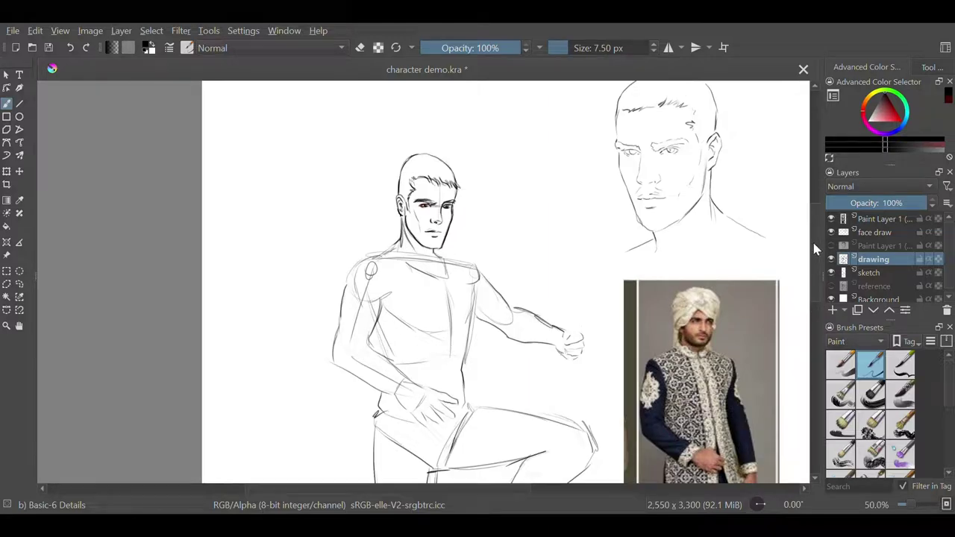
pyautogui.scroll(-3, 812, 240)
pyautogui.scroll(2, 815, 262)
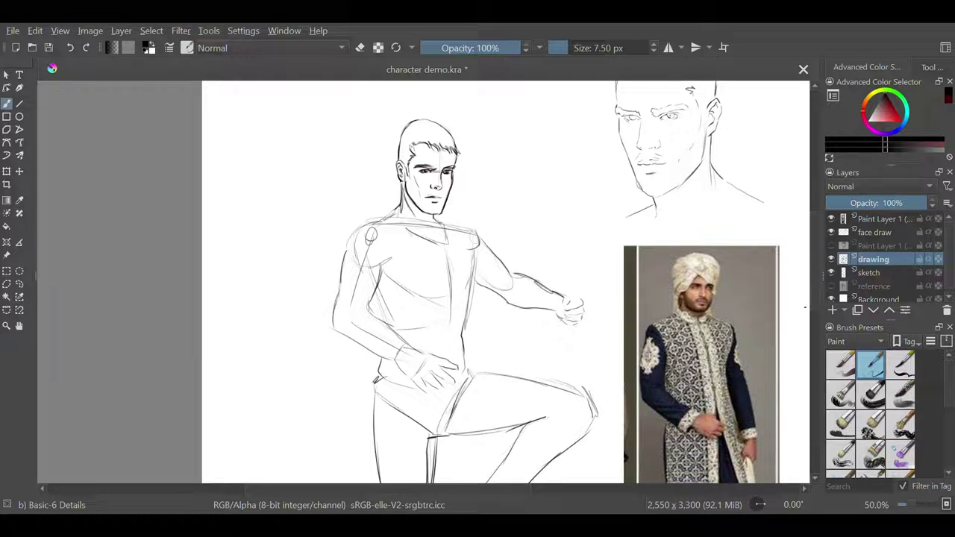
pyautogui.moveTo(401, 206)
pyautogui.mouseDown()
pyautogui.moveTo(395, 215)
pyautogui.moveTo(409, 219)
pyautogui.mouseUp()
pyautogui.moveTo(417, 224); pyautogui.dragTo(434, 234)
pyautogui.moveTo(445, 240); pyautogui.dragTo(446, 270)
pyautogui.moveTo(441, 233); pyautogui.dragTo(456, 300)
pyautogui.click(458, 347)
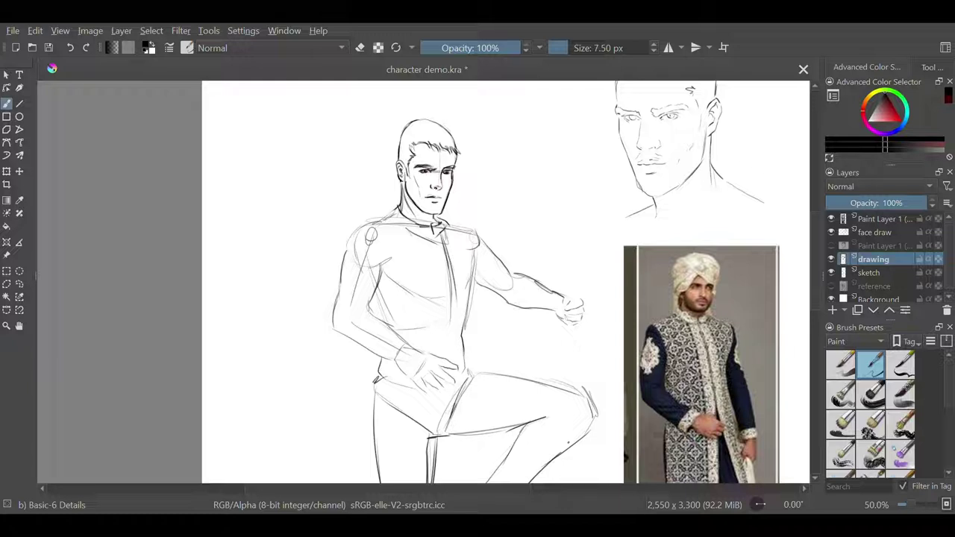
# Ink the long centre line of the coat's front from the collar down to the hand
pyautogui.moveTo(433, 239); pyautogui.dragTo(427, 349)
pyautogui.moveTo(435, 263); pyautogui.dragTo(425, 351)
pyautogui.moveTo(436, 233); pyautogui.dragTo(432, 283)
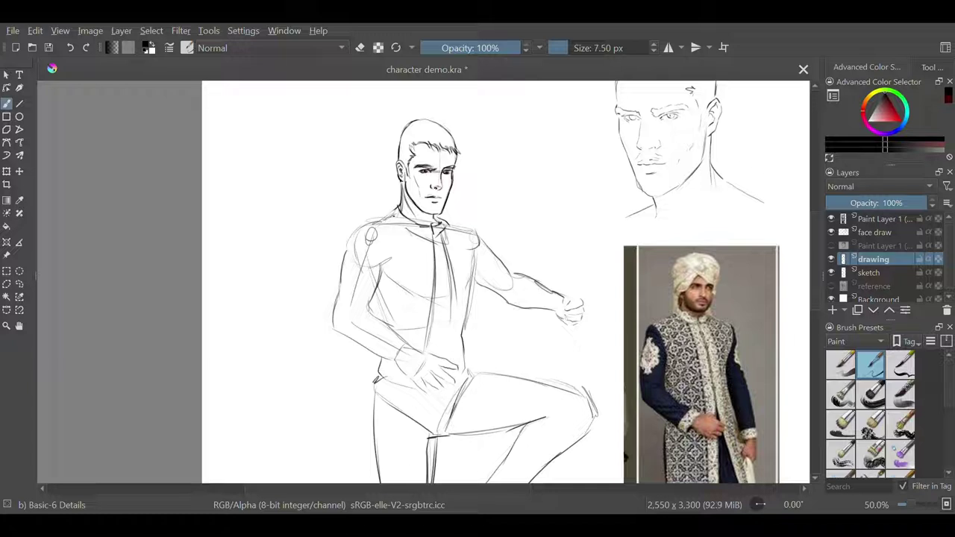
# Ink the lower curve of the collar, then the shoulder line and armhole seam of the bent arm
pyautogui.moveTo(395, 218); pyautogui.dragTo(434, 239)
pyautogui.moveTo(394, 213); pyautogui.dragTo(360, 229)
pyautogui.moveTo(365, 223); pyautogui.dragTo(351, 239)
pyautogui.moveTo(375, 239)
pyautogui.mouseDown()
pyautogui.moveTo(361, 266)
pyautogui.moveTo(383, 318)
pyautogui.mouseUp()
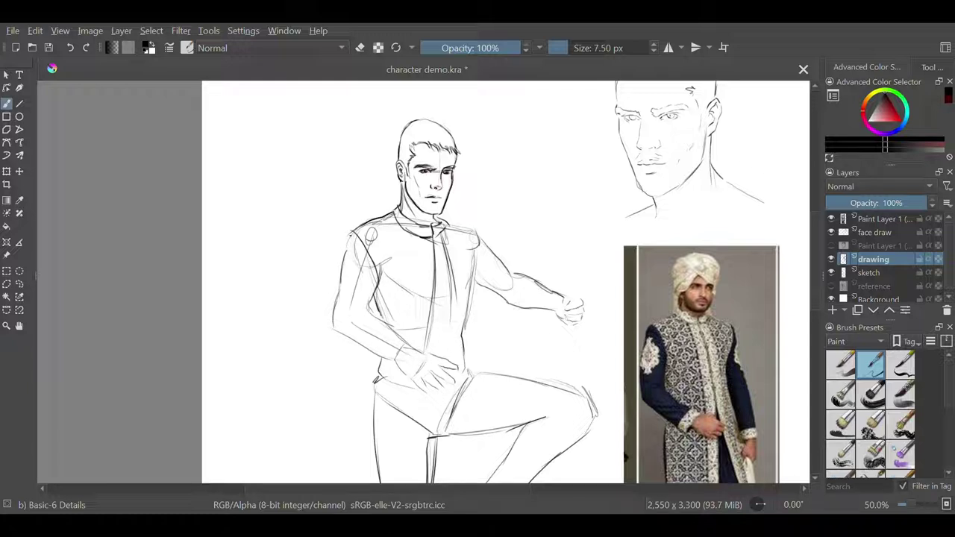
# Ink the outer edge of the bent arm's upper sleeve from the shoulder to the elbow
pyautogui.moveTo(350, 244); pyautogui.dragTo(342, 269)
pyautogui.moveTo(351, 228); pyautogui.dragTo(340, 270)
pyautogui.moveTo(340, 268); pyautogui.dragTo(332, 309)
# Draw the bent arm's forearm sleeve with a banded cuff, and outline an oval patch on the upper sleeve
pyautogui.moveTo(401, 348)
pyautogui.mouseDown()
pyautogui.moveTo(388, 370)
pyautogui.moveTo(401, 351)
pyautogui.mouseUp()
pyautogui.moveTo(402, 350)
pyautogui.mouseDown()
pyautogui.moveTo(386, 378)
pyautogui.moveTo(398, 355)
pyautogui.moveTo(384, 348)
pyautogui.moveTo(370, 366)
pyautogui.mouseUp()
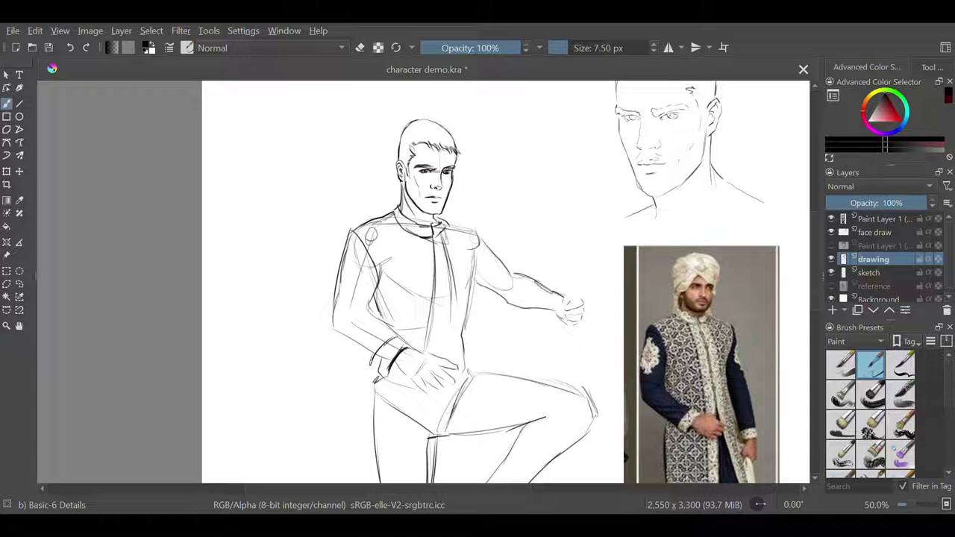
pyautogui.moveTo(369, 301); pyautogui.dragTo(396, 333)
pyautogui.moveTo(332, 322)
pyautogui.mouseDown()
pyautogui.moveTo(372, 363)
pyautogui.moveTo(383, 349)
pyautogui.moveTo(401, 355)
pyautogui.moveTo(386, 376)
pyautogui.mouseUp()
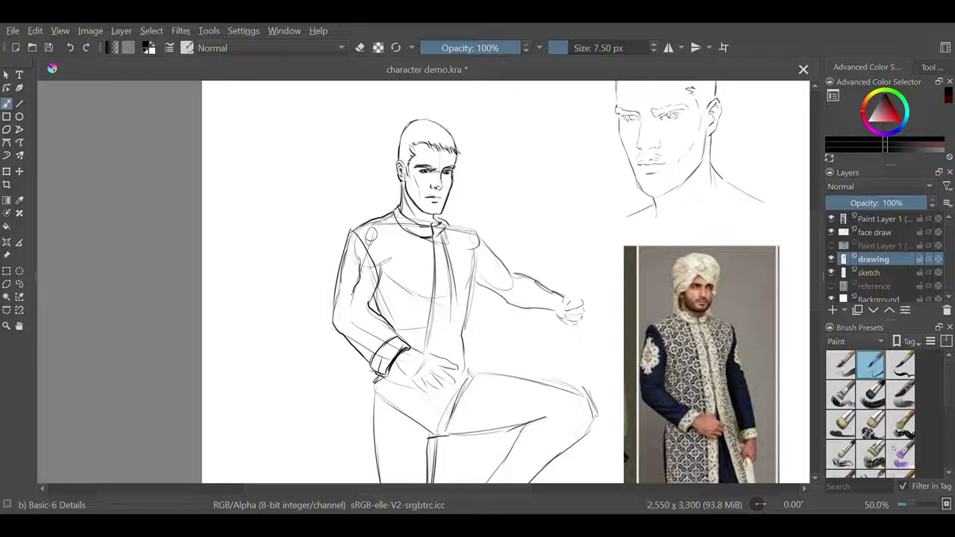
pyautogui.moveTo(354, 298)
pyautogui.mouseDown()
pyautogui.moveTo(342, 292)
pyautogui.moveTo(344, 269)
pyautogui.mouseUp()
# Ink the second line of the coat's front band down the chest and start the skirt's front and outer edges below the cuffed hand
pyautogui.moveTo(425, 243); pyautogui.dragTo(409, 340)
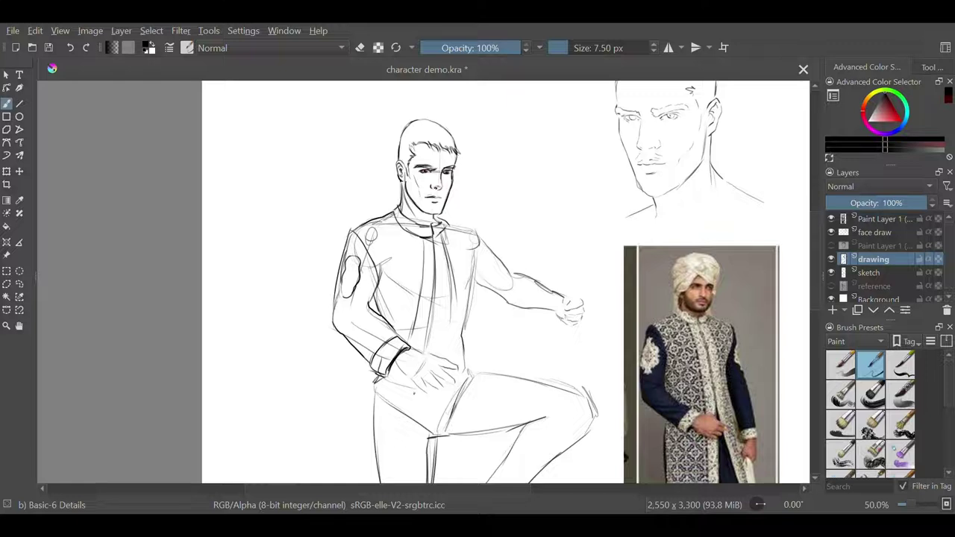
pyautogui.moveTo(412, 388); pyautogui.dragTo(398, 449)
pyautogui.moveTo(371, 373); pyautogui.dragTo(357, 436)
pyautogui.moveTo(528, 367); pyautogui.dragTo(529, 198)
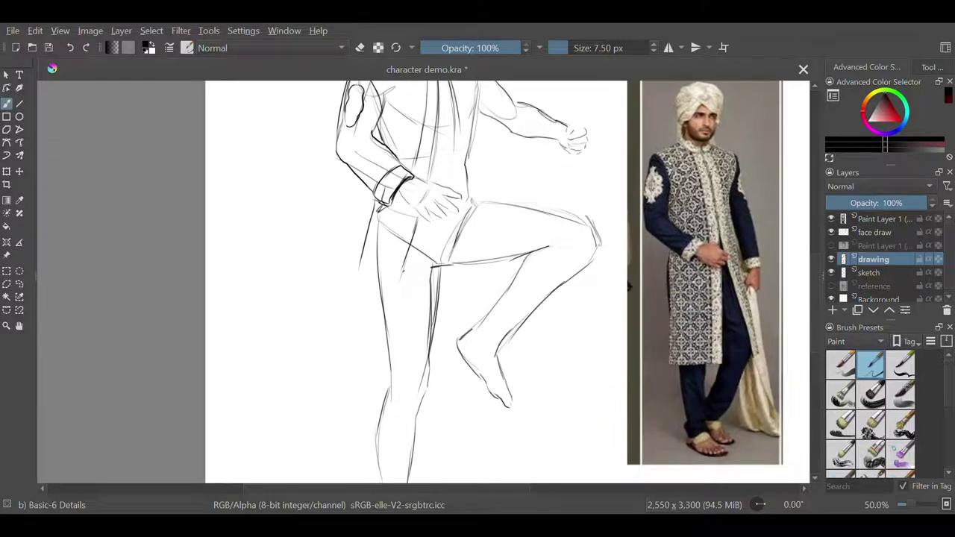
# Extend the skirt's front and outer edges down beside the standing leg and draw the slanted hem
pyautogui.moveTo(404, 261); pyautogui.dragTo(382, 346)
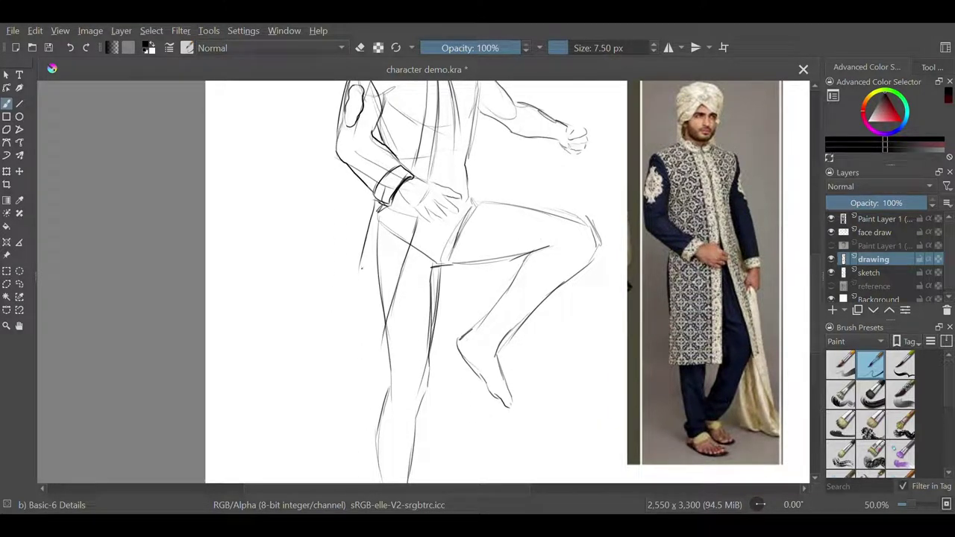
pyautogui.moveTo(365, 247); pyautogui.dragTo(342, 325)
pyautogui.moveTo(358, 267); pyautogui.dragTo(336, 346)
pyautogui.moveTo(356, 276); pyautogui.dragTo(330, 359)
pyautogui.moveTo(348, 300)
pyautogui.mouseDown()
pyautogui.moveTo(318, 373)
pyautogui.moveTo(371, 400)
pyautogui.mouseUp()
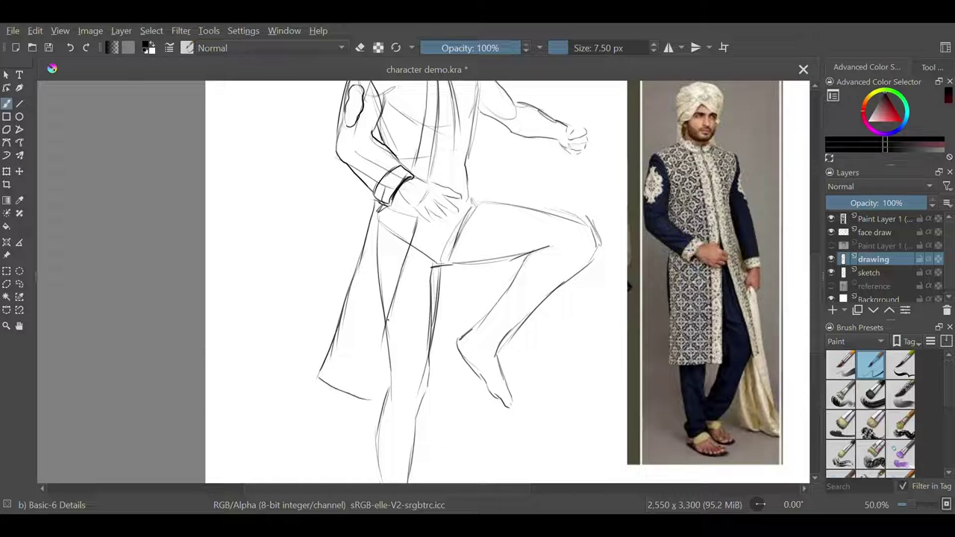
# Ink the lower part of the skirt's front edge down to the hem corner at the standing knee
pyautogui.moveTo(385, 324); pyautogui.dragTo(372, 400)
pyautogui.moveTo(382, 349); pyautogui.dragTo(376, 376)
pyautogui.moveTo(387, 333); pyautogui.dragTo(379, 352)
pyautogui.moveTo(406, 219); pyautogui.dragTo(403, 233)
pyautogui.moveTo(383, 343); pyautogui.dragTo(379, 361)
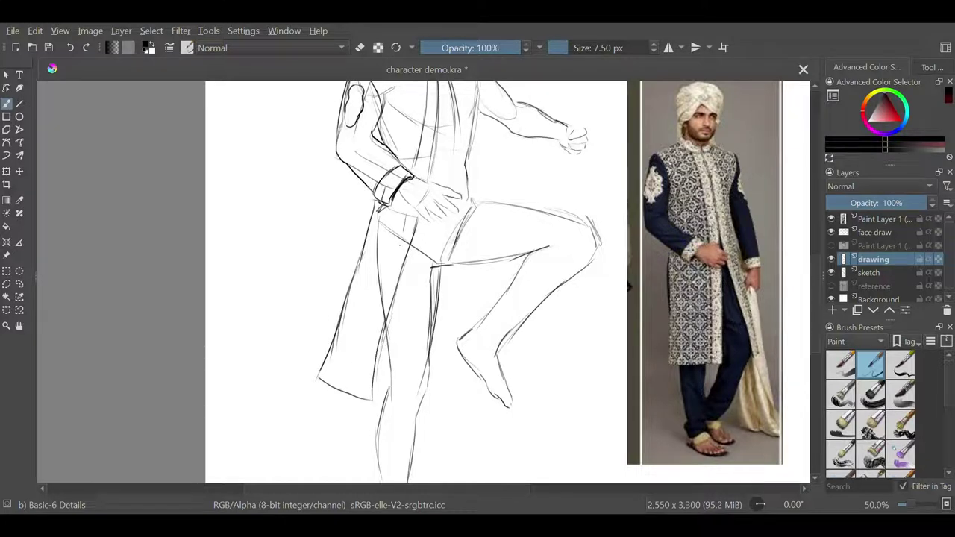
# Draw the inner band line alongside the skirt's front edge from the hip down to the hem
pyautogui.moveTo(405, 232); pyautogui.dragTo(351, 372)
pyautogui.moveTo(353, 370); pyautogui.dragTo(349, 393)
pyautogui.scroll(3, 525, 315)
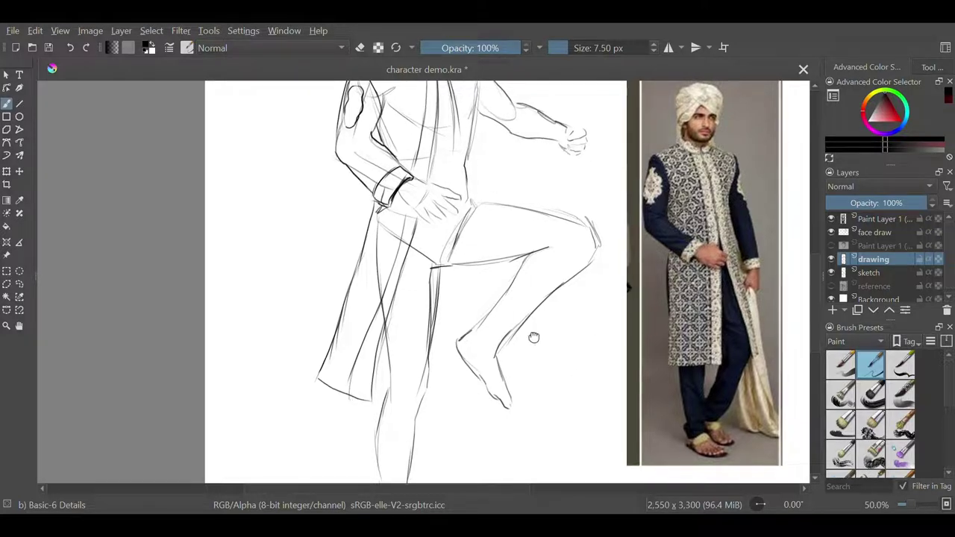
# Ink the opposite front edge and side seam of the coat to the waist, and the skirt's edge hanging below the raised thigh
pyautogui.moveTo(416, 173); pyautogui.dragTo(449, 311)
pyautogui.moveTo(456, 206); pyautogui.dragTo(463, 301)
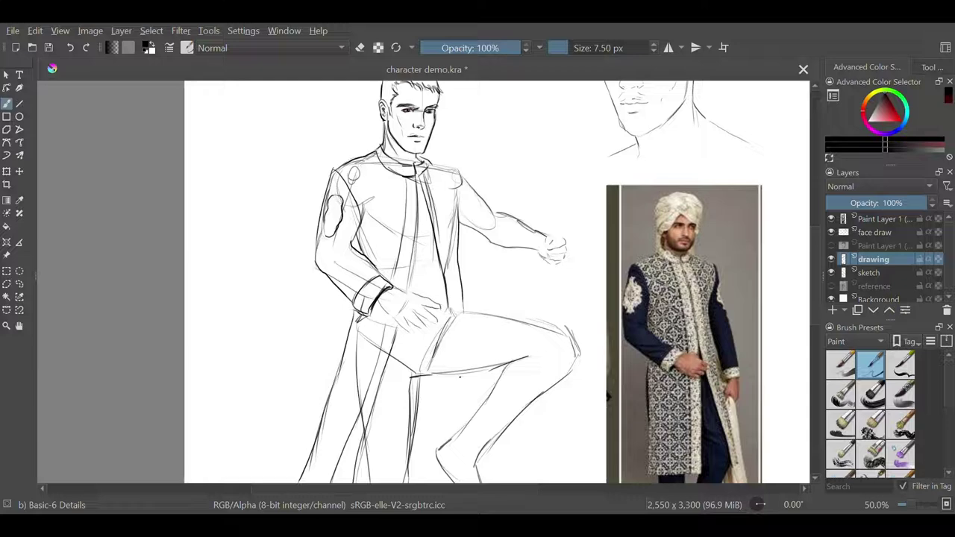
pyautogui.moveTo(458, 373); pyautogui.dragTo(454, 423)
pyautogui.moveTo(813, 273); pyautogui.dragTo(814, 284)
pyautogui.moveTo(459, 293); pyautogui.dragTo(455, 335)
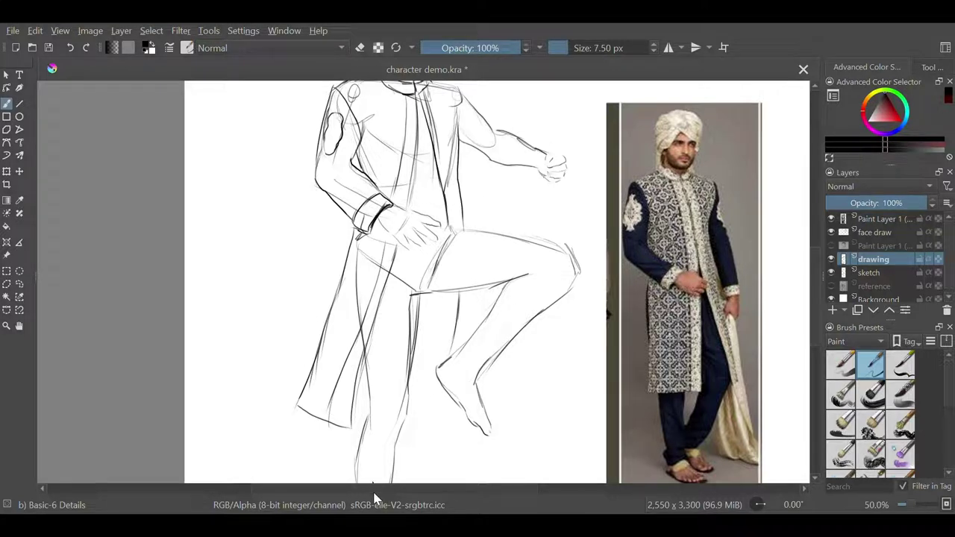
pyautogui.moveTo(441, 386)
pyautogui.mouseDown()
pyautogui.moveTo(441, 415)
pyautogui.moveTo(409, 422)
pyautogui.mouseUp()
pyautogui.scroll(4, 795, 335)
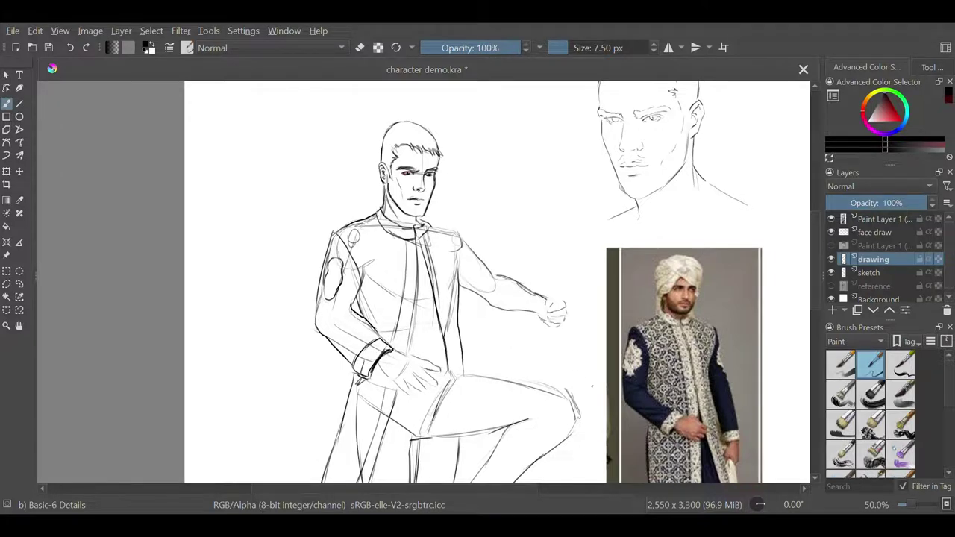
# Draw the outstretched arm's banded cuff at the wrist, then ink the loose forearm sleeve with its fold lines
pyautogui.press('1')
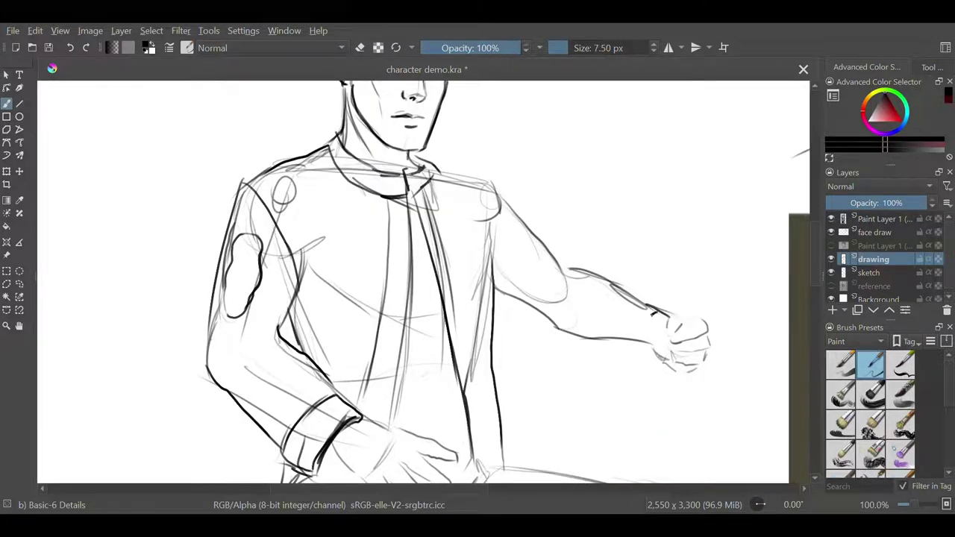
pyautogui.moveTo(654, 314); pyautogui.dragTo(634, 360)
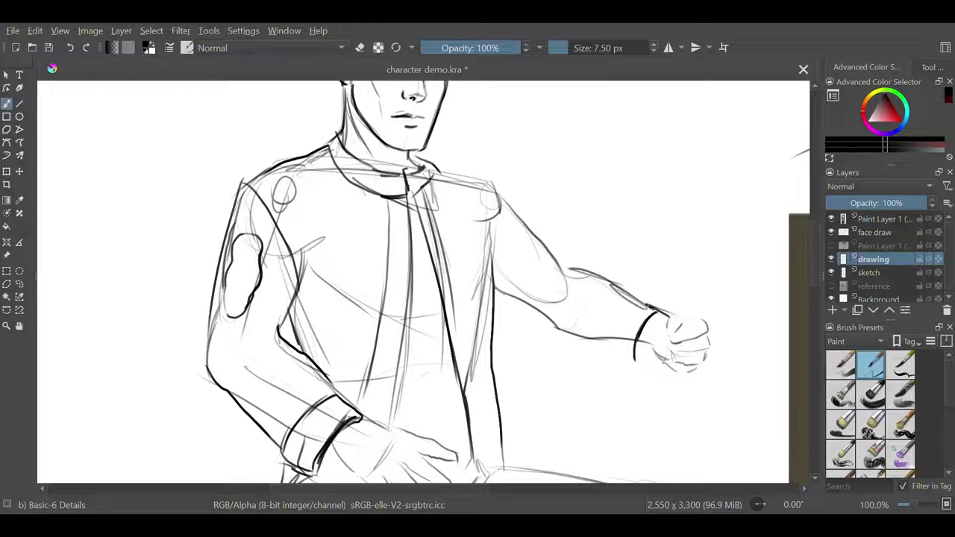
pyautogui.moveTo(641, 301)
pyautogui.mouseDown()
pyautogui.moveTo(616, 346)
pyautogui.moveTo(632, 371)
pyautogui.moveTo(651, 351)
pyautogui.moveTo(636, 367)
pyautogui.mouseUp()
pyautogui.moveTo(636, 302)
pyautogui.mouseDown()
pyautogui.moveTo(595, 276)
pyautogui.moveTo(573, 277)
pyautogui.moveTo(609, 303)
pyautogui.mouseUp()
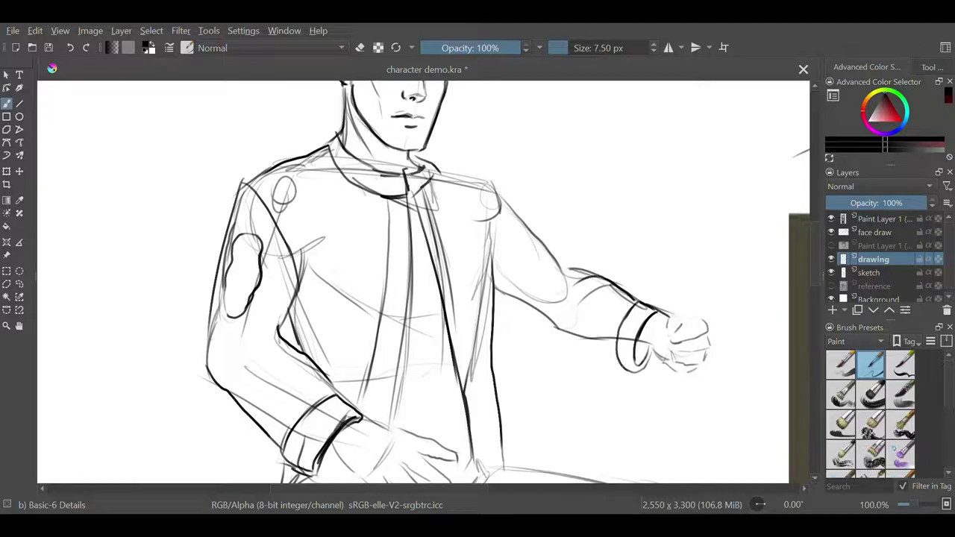
pyautogui.moveTo(621, 367); pyautogui.dragTo(575, 340)
pyautogui.moveTo(597, 297); pyautogui.dragTo(629, 311)
pyautogui.moveTo(601, 304); pyautogui.dragTo(630, 315)
# Ink the shoulder line from the collar and the outstretched arm's upper sleeve, adding fold lines at the elbow
pyautogui.moveTo(489, 179); pyautogui.dragTo(548, 245)
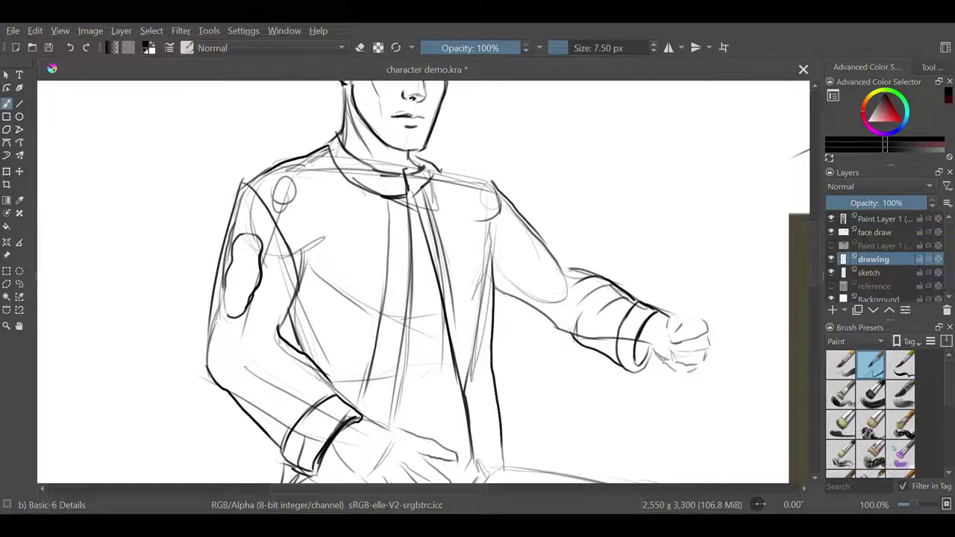
pyautogui.moveTo(436, 170); pyautogui.dragTo(494, 185)
pyautogui.moveTo(496, 288); pyautogui.dragTo(573, 338)
pyautogui.moveTo(570, 272)
pyautogui.mouseDown()
pyautogui.moveTo(545, 299)
pyautogui.moveTo(534, 288)
pyautogui.moveTo(527, 279)
pyautogui.moveTo(561, 264)
pyautogui.moveTo(573, 272)
pyautogui.moveTo(506, 198)
pyautogui.moveTo(488, 249)
pyautogui.mouseUp()
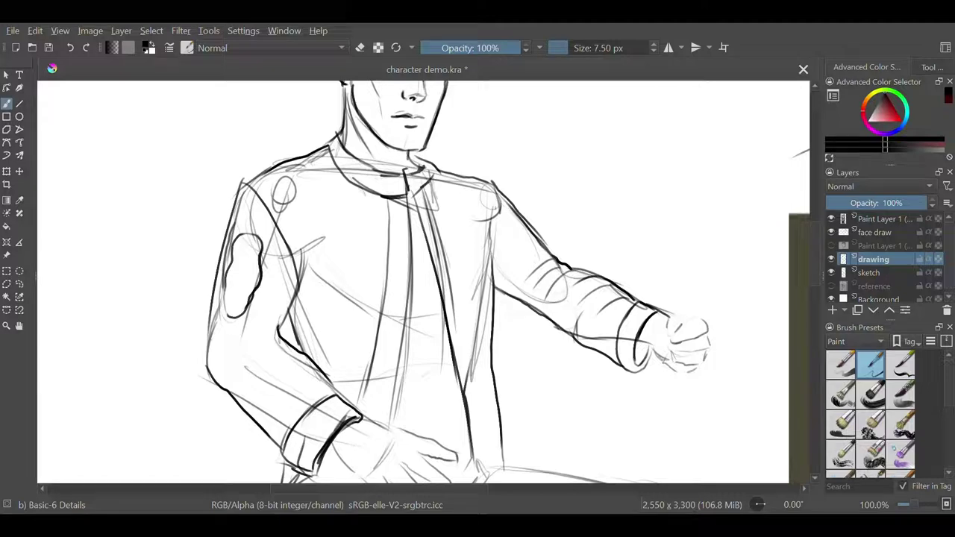
# Ink the armhole seam under the outstretched arm's shoulder and touch up the collar's front opening
pyautogui.moveTo(494, 210); pyautogui.dragTo(488, 293)
pyautogui.moveTo(496, 233); pyautogui.dragTo(491, 309)
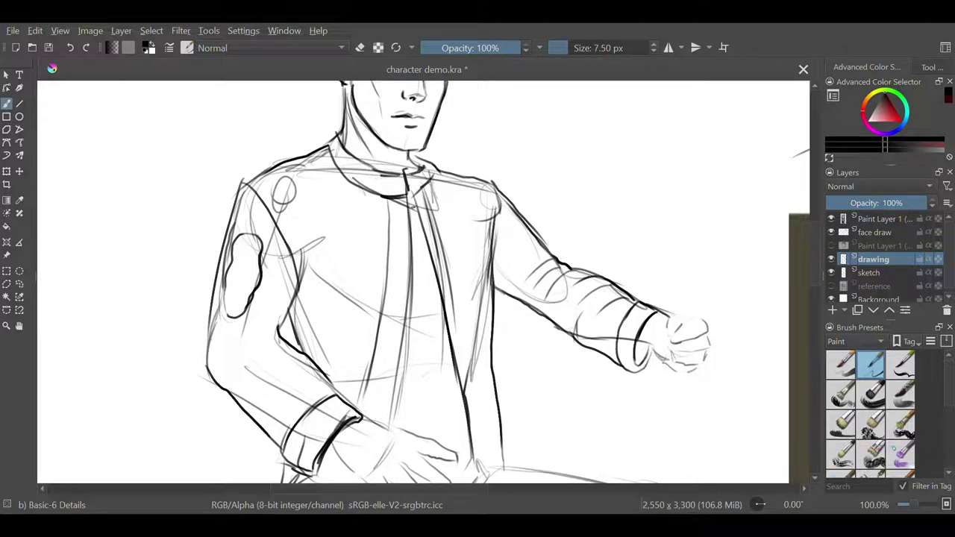
pyautogui.moveTo(416, 167)
pyautogui.mouseDown()
pyautogui.moveTo(408, 181)
pyautogui.moveTo(424, 157)
pyautogui.moveTo(436, 173)
pyautogui.moveTo(429, 181)
pyautogui.mouseUp()
# Examine the inked figure from head to legs and compare the coat with the reference photo
pyautogui.press('-')
pyautogui.press('-')
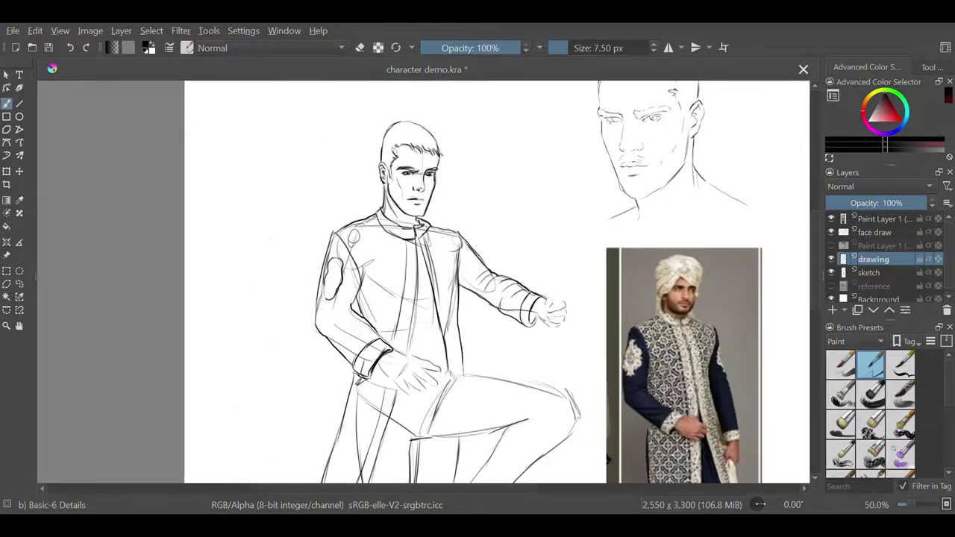
pyautogui.scroll(-4, 816, 241)
pyautogui.scroll(3, 818, 289)
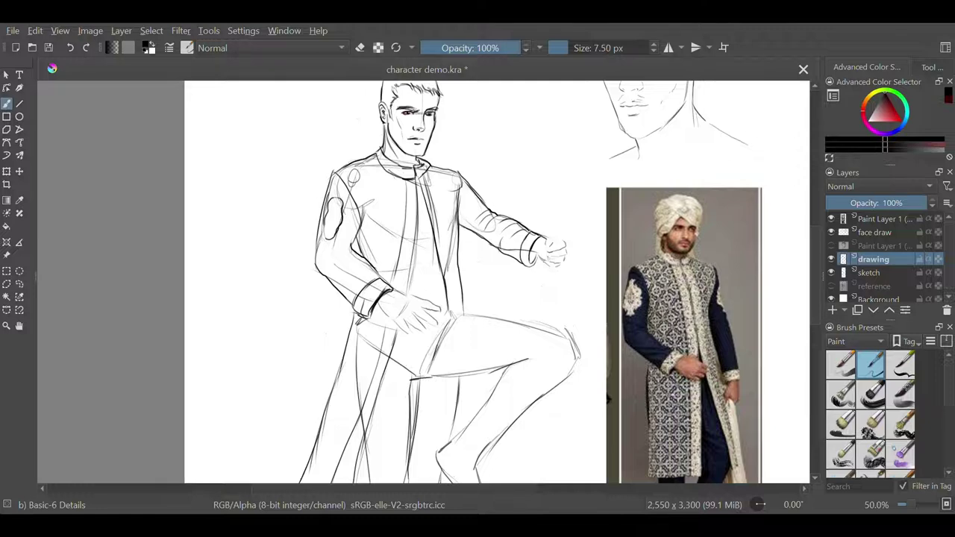
pyautogui.press('+')
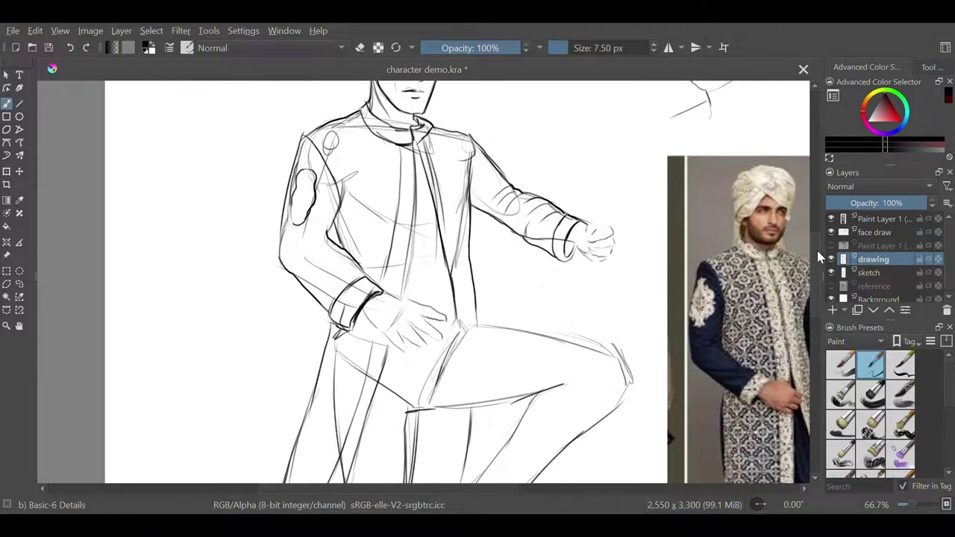
pyautogui.scroll(1, 816, 254)
pyautogui.scroll(3, 816, 258)
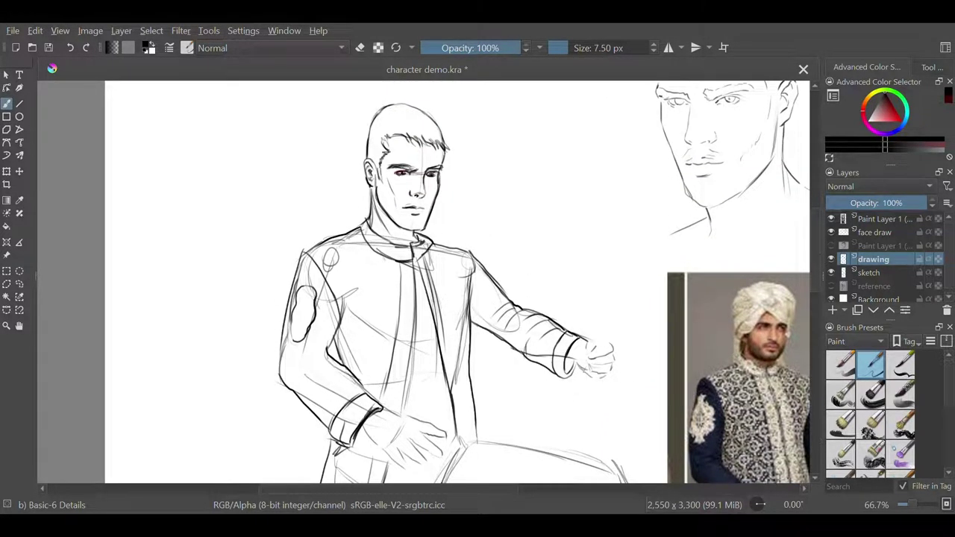
pyautogui.scroll(-4, 814, 259)
pyautogui.scroll(5, 814, 278)
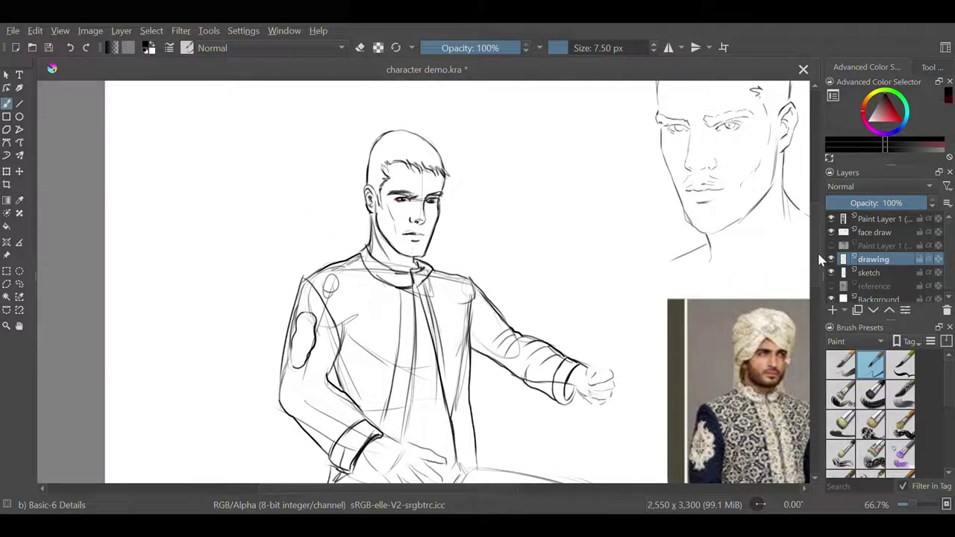
pyautogui.scroll(-2, 815, 262)
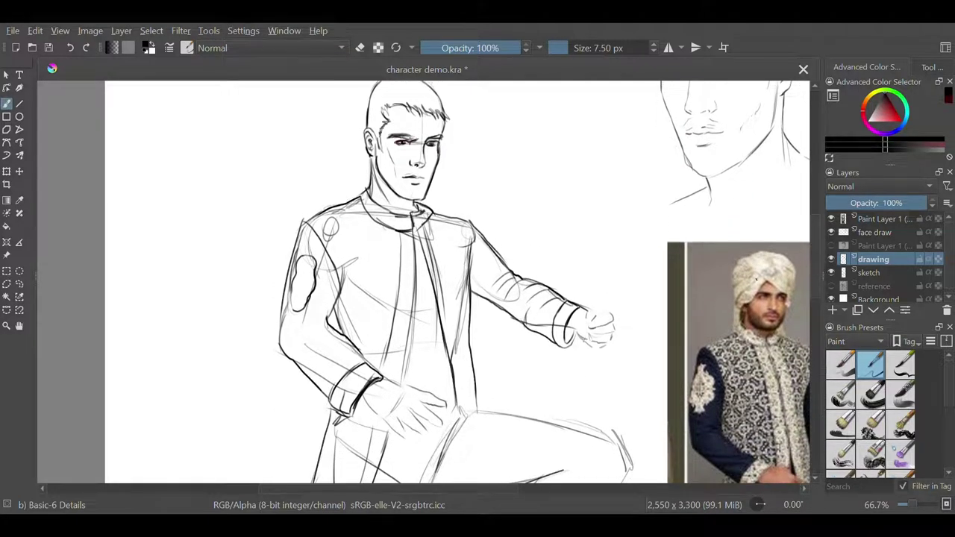
# Strengthen the two lines of the coat's front band between the collar and the waist
pyautogui.moveTo(388, 347)
pyautogui.mouseDown()
pyautogui.moveTo(381, 375)
pyautogui.moveTo(400, 386)
pyautogui.mouseUp()
pyautogui.moveTo(415, 273); pyautogui.dragTo(411, 309)
pyautogui.moveTo(403, 233); pyautogui.dragTo(398, 285)
pyautogui.scroll(2, 672, 307)
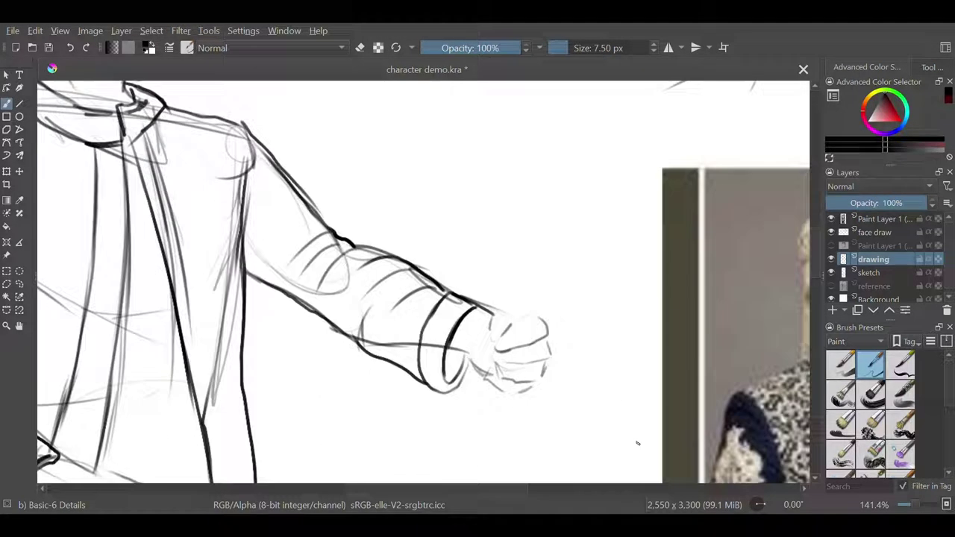